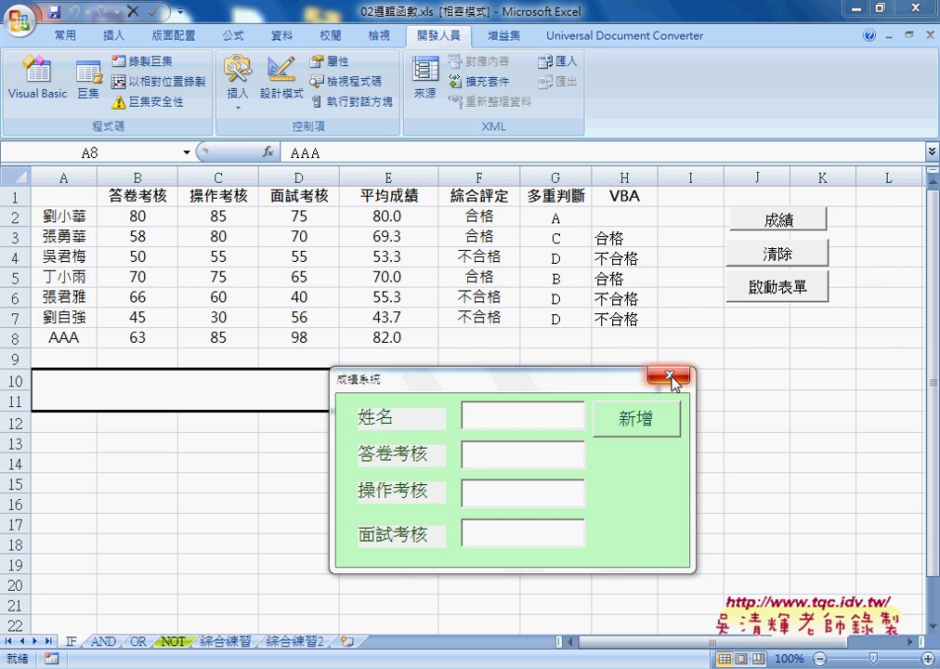
Close the running grade form and open the Visual Basic editor with a wider project list
click(669, 377)
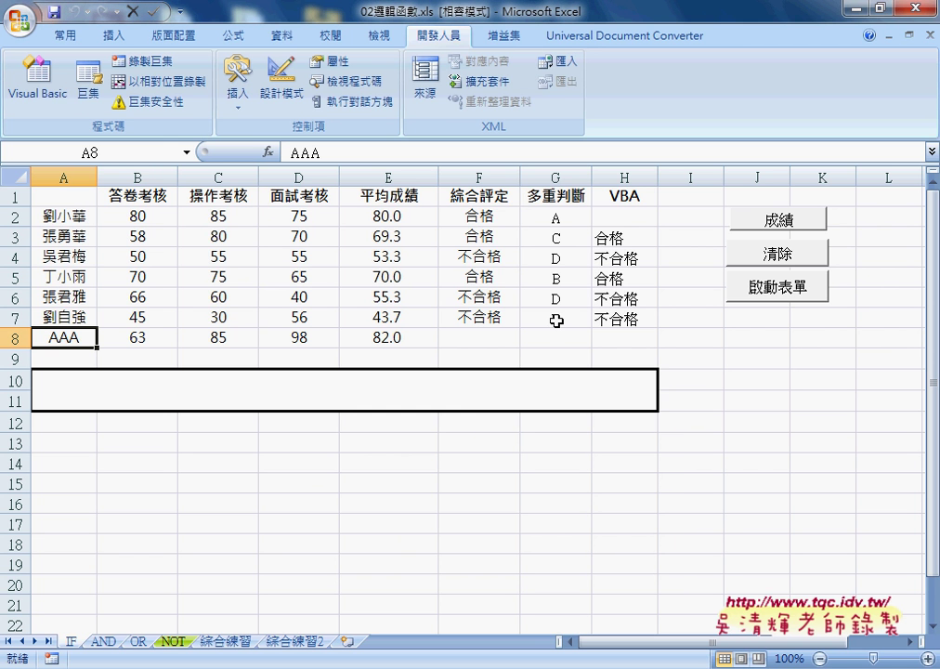
click(54, 93)
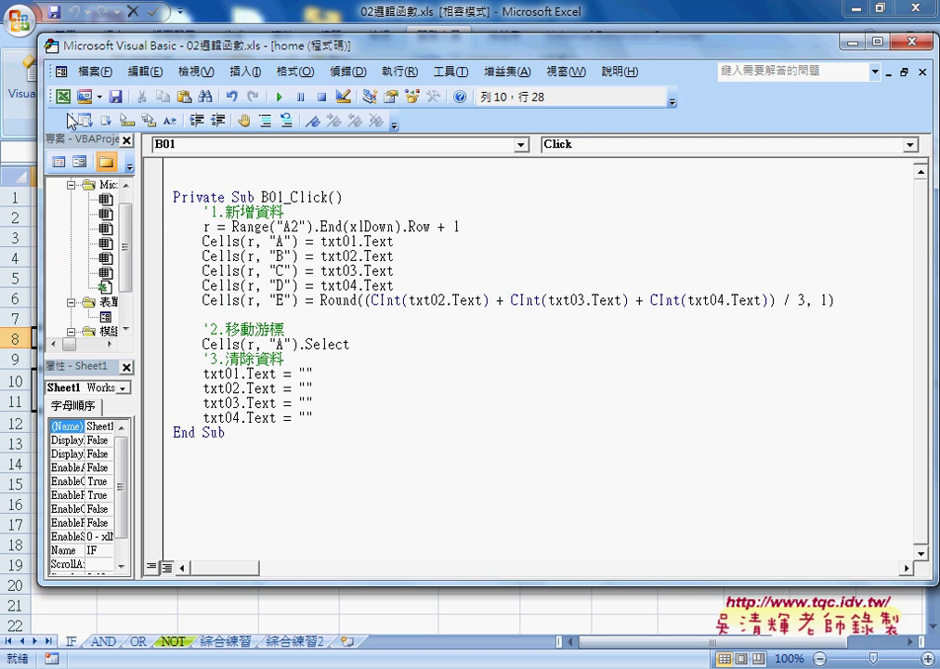
mouse_move(144, 223)
mouse_down()
mouse_move(214, 233)
mouse_move(202, 265)
mouse_up()
Review Module1's code, then open the home UserForm designer with the Toolbox moved aside
click(129, 287)
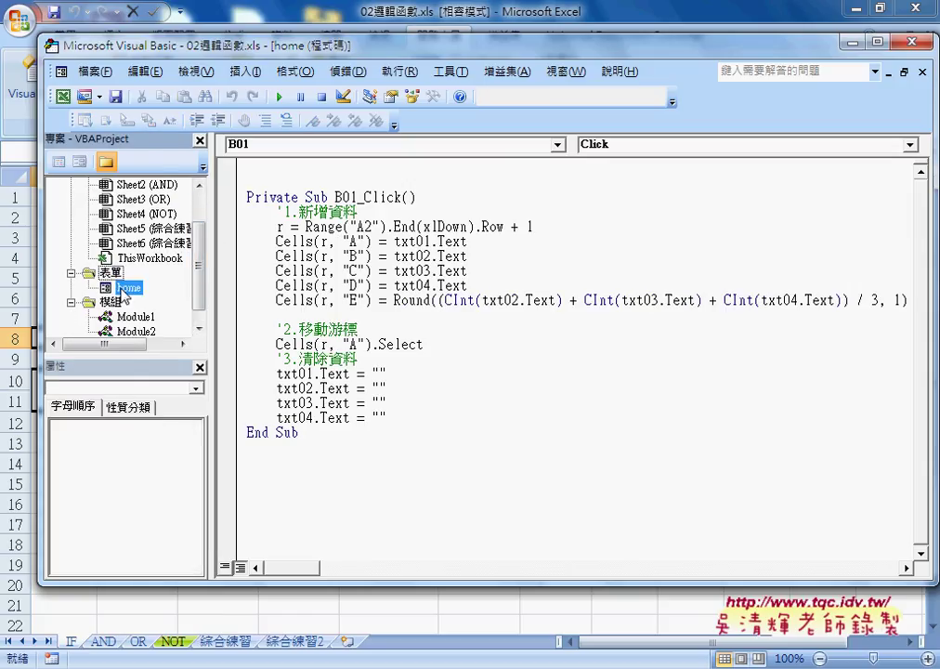
click(134, 318)
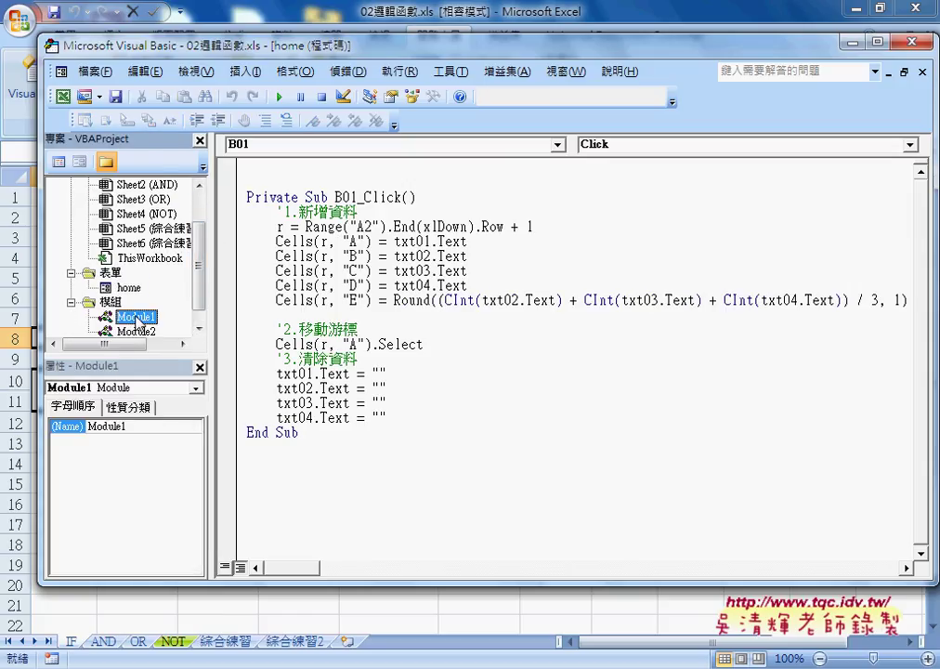
double_click(137, 320)
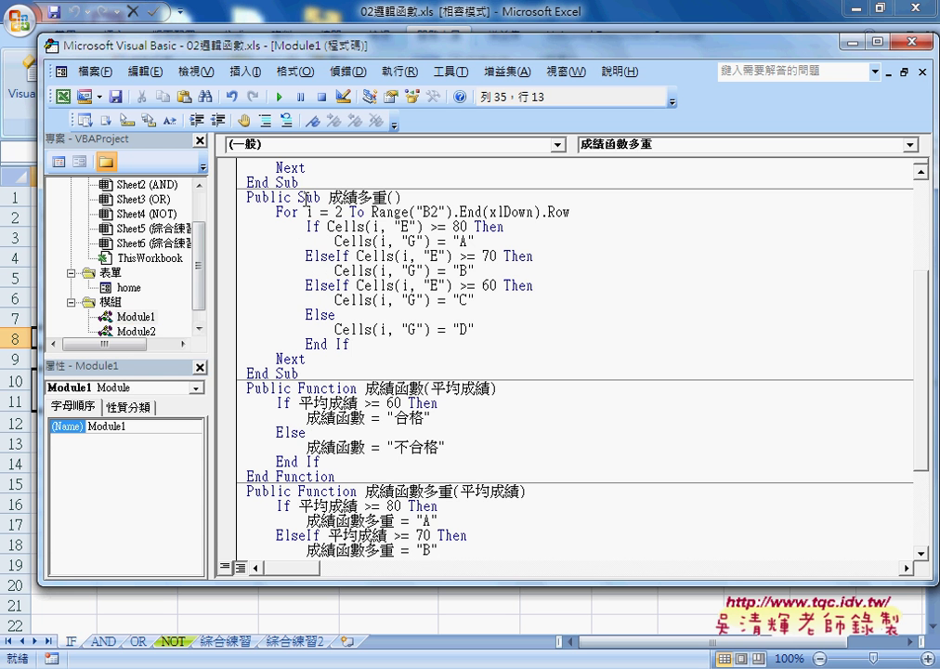
click(316, 385)
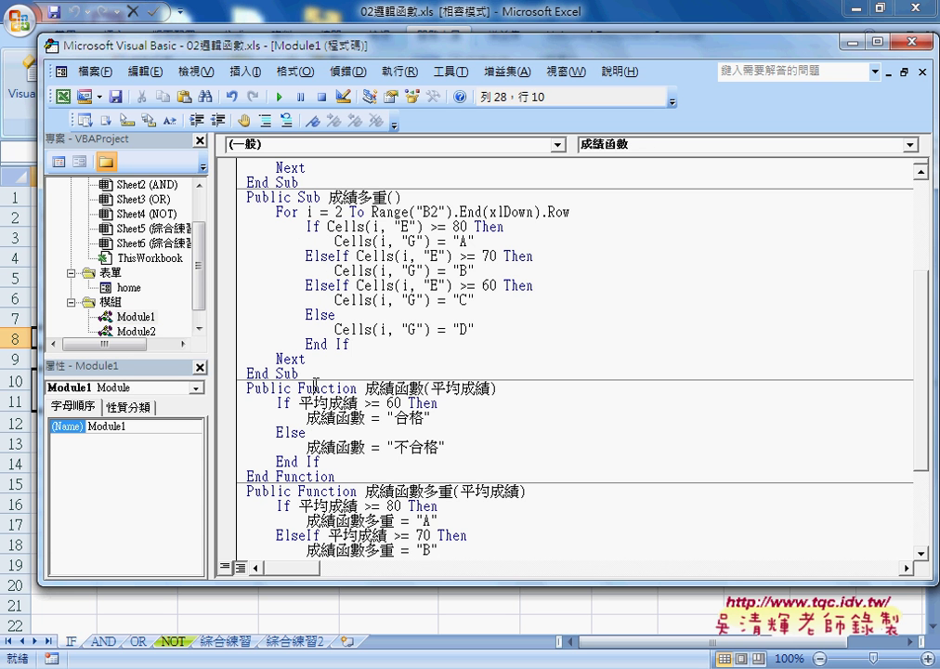
double_click(129, 288)
drag(156, 209, 664, 160)
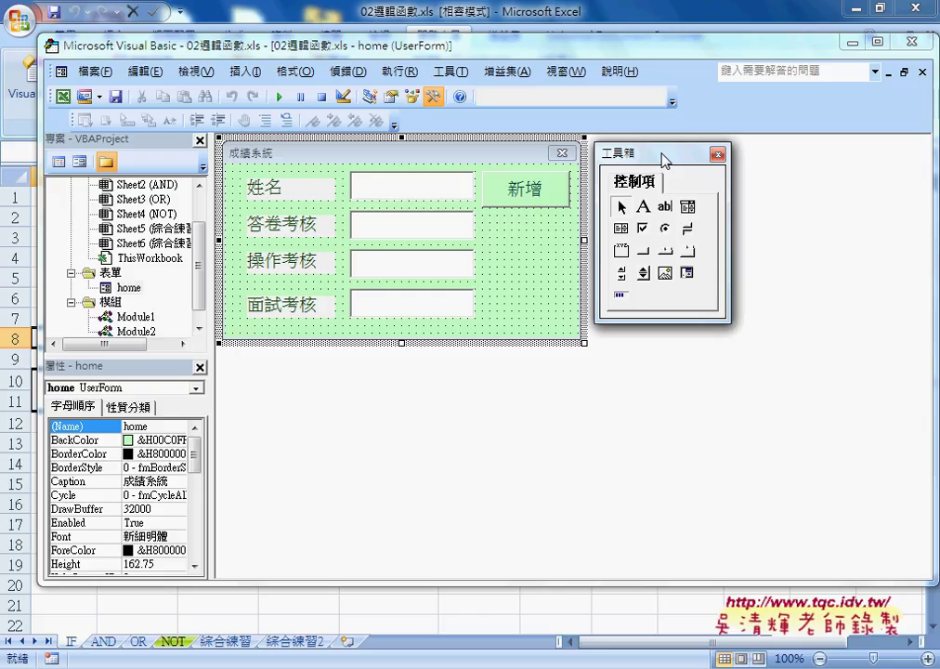
Inspect the 姓名, 答卷考核 and 操作考核 labels, then drag the editor down over the worksheet
click(306, 199)
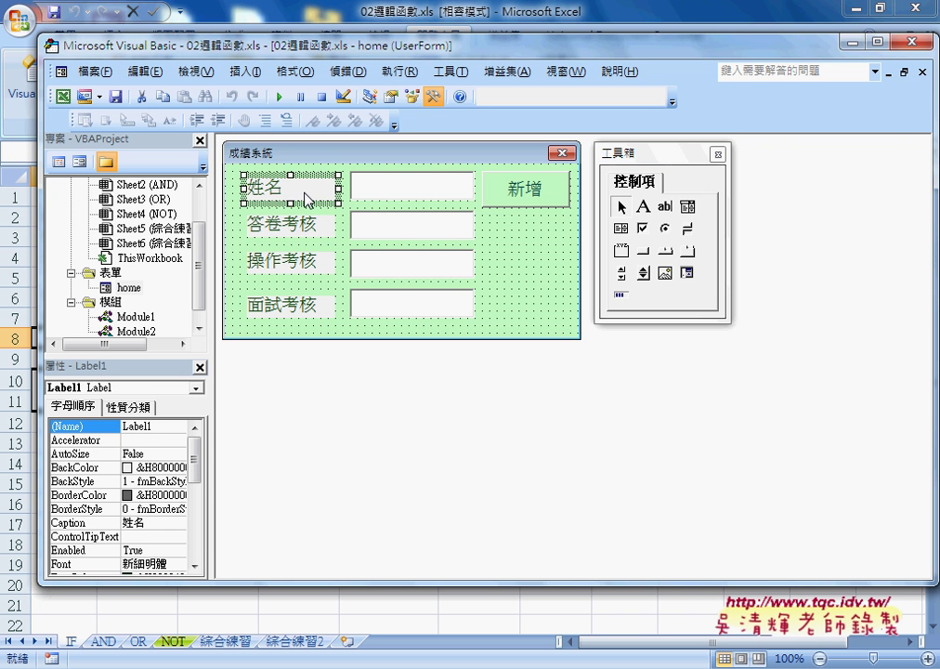
click(300, 225)
click(292, 262)
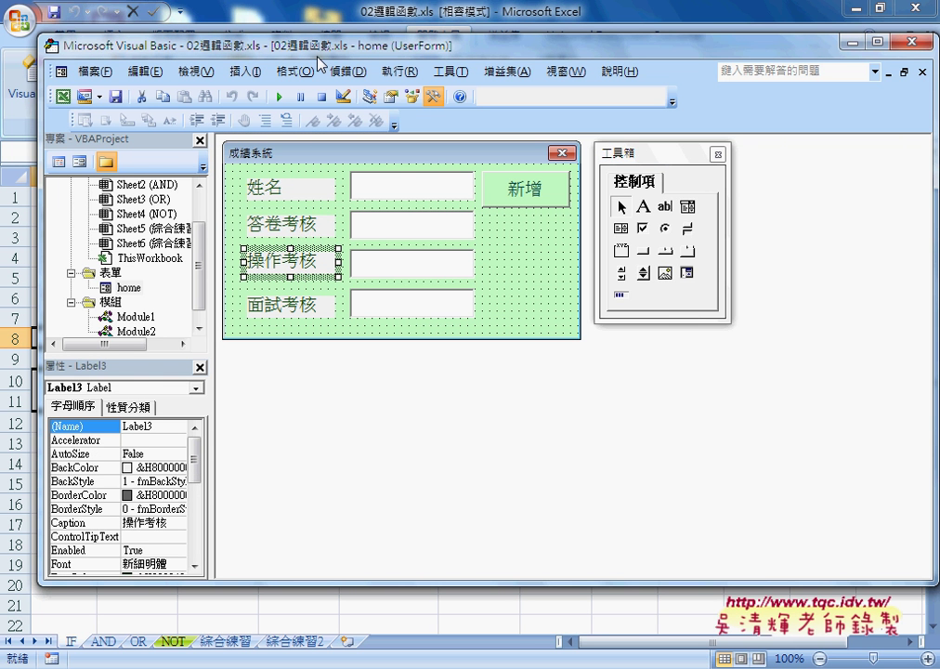
mouse_move(320, 63)
mouse_down()
mouse_move(378, 327)
mouse_move(376, 369)
mouse_up()
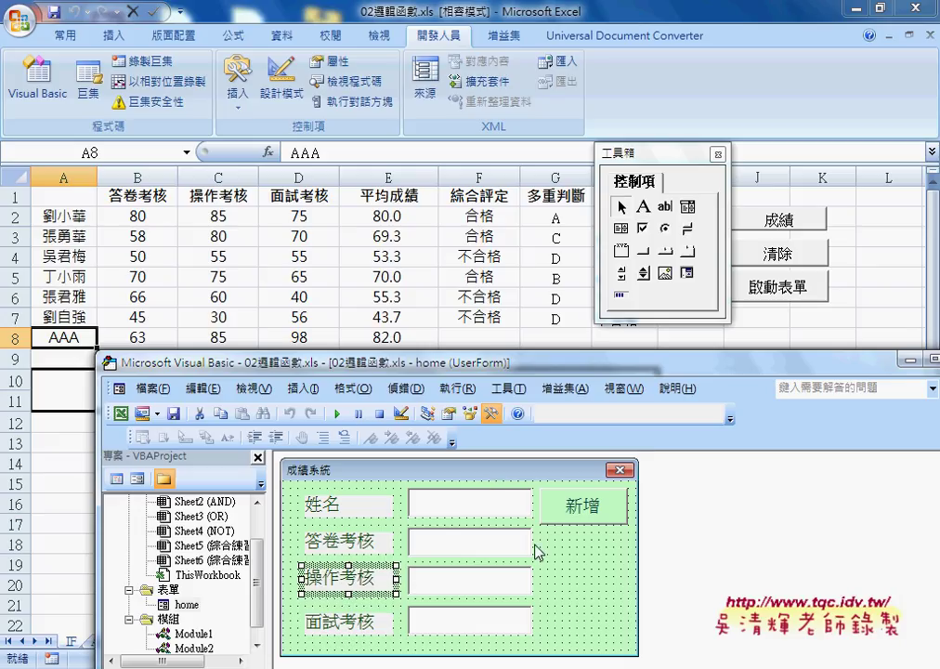
Run the 成績系統 form, check its three score fields, and place it at the lower right
click(568, 571)
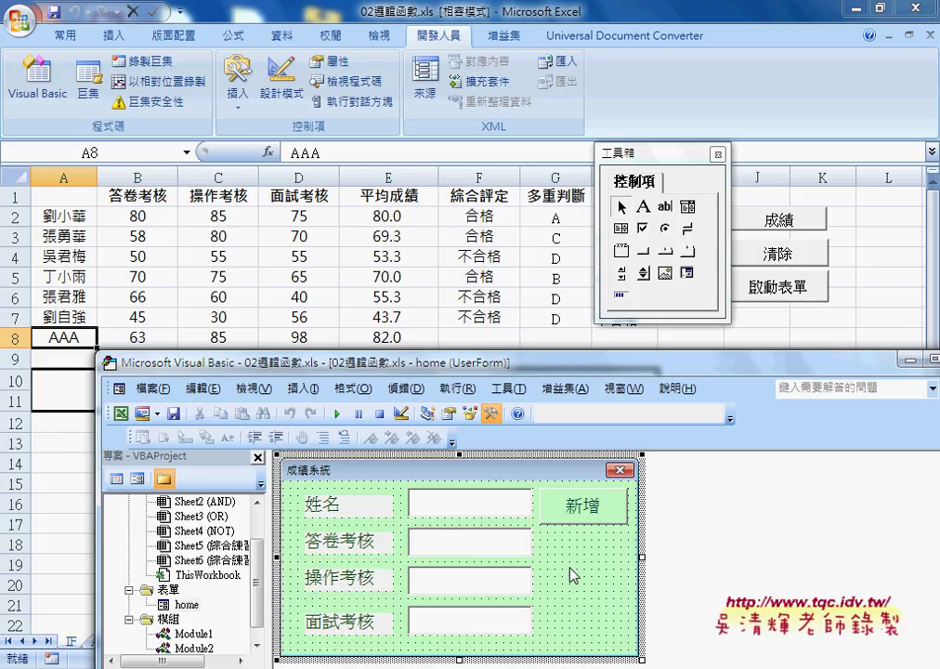
click(336, 414)
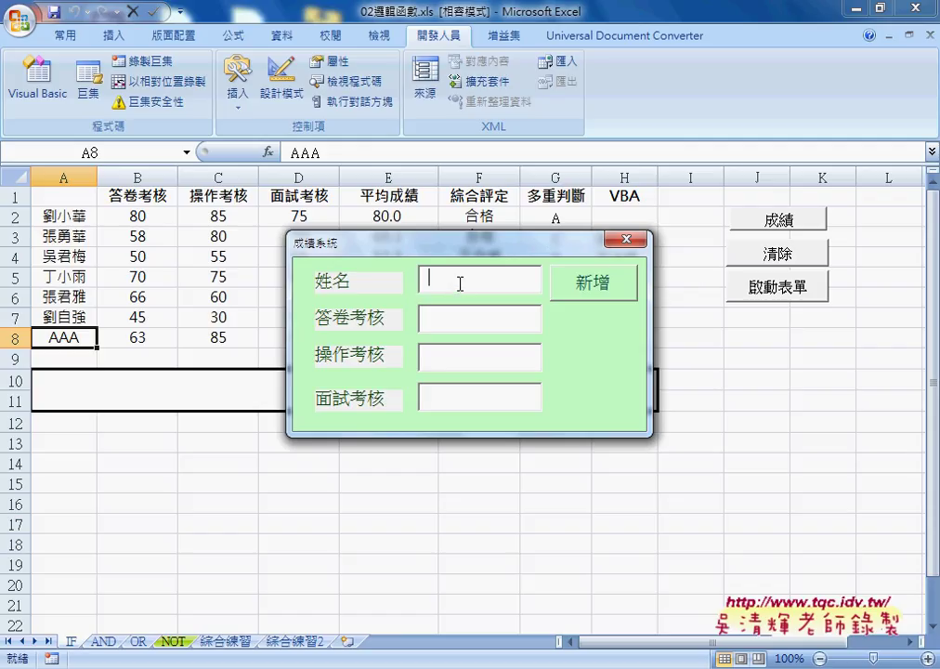
click(455, 319)
click(453, 360)
click(452, 396)
drag(550, 246, 712, 395)
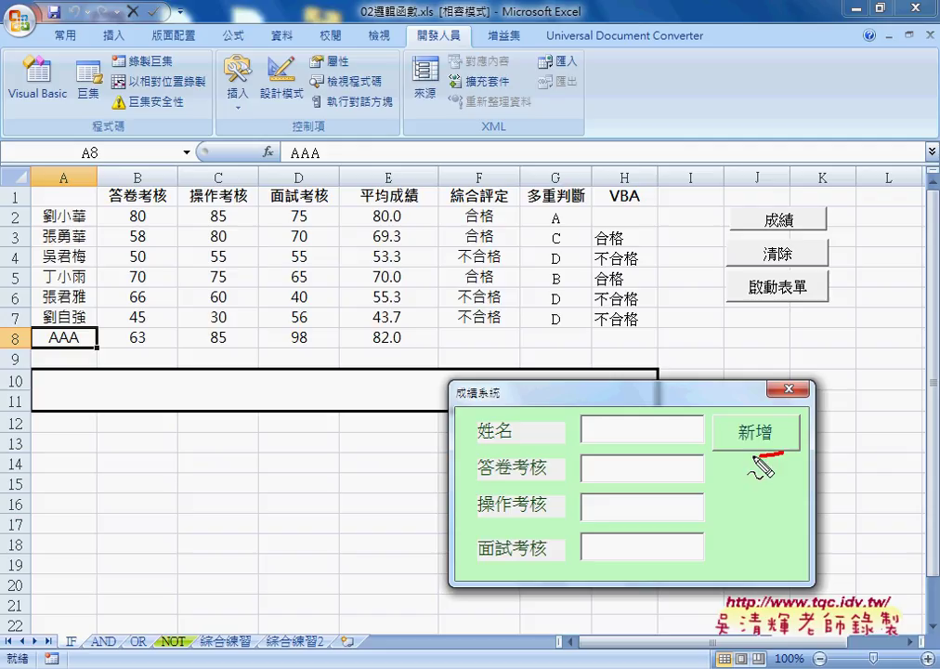
Circle 新增 in red with a check stroke, and trace column A down to A8
drag(780, 448, 787, 453)
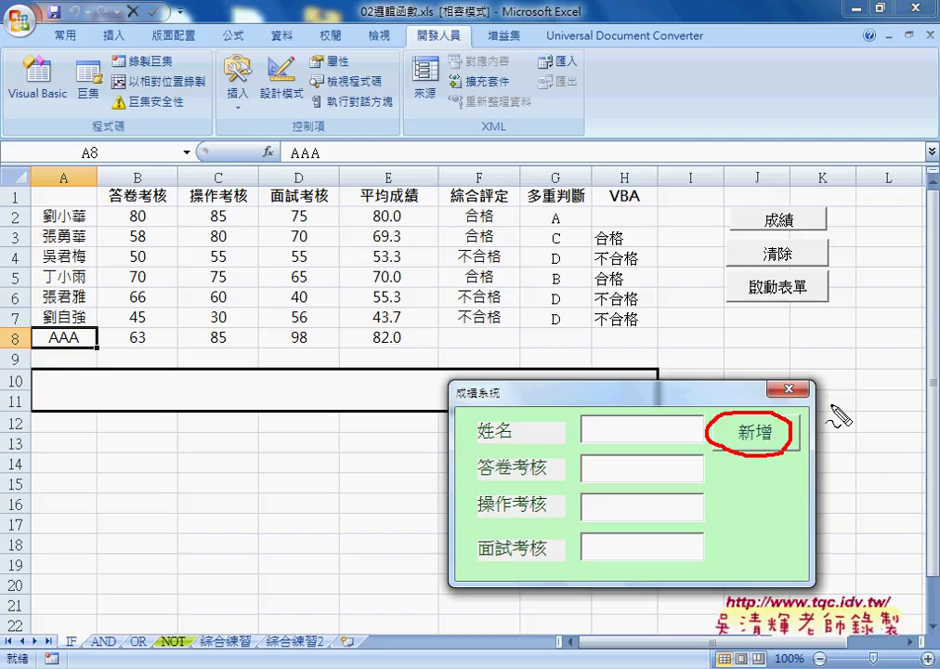
drag(831, 406, 792, 426)
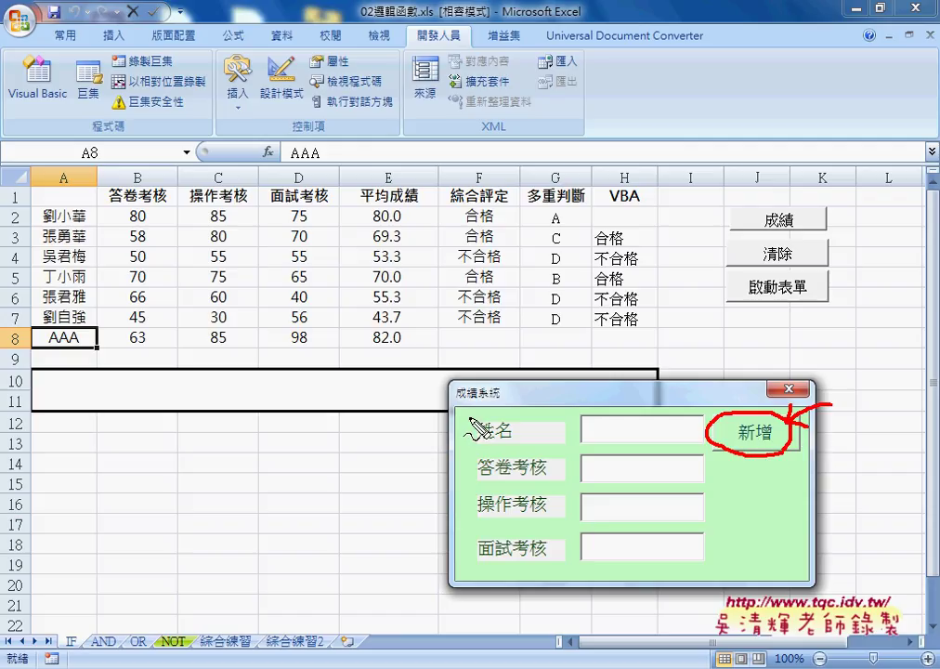
mouse_move(65, 184)
mouse_down()
mouse_move(66, 336)
mouse_move(74, 323)
mouse_move(28, 343)
mouse_move(22, 326)
mouse_up()
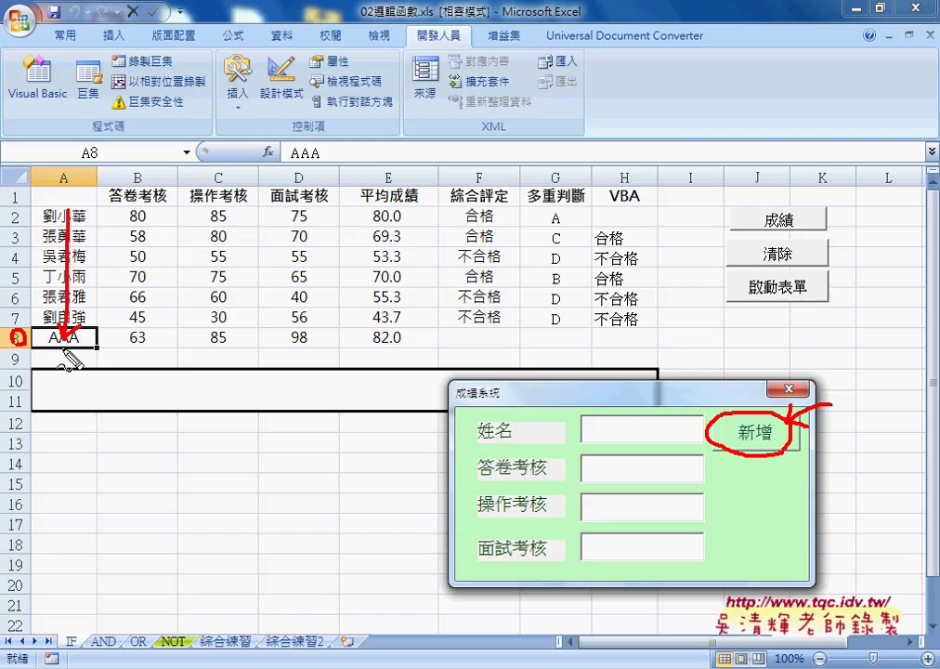
Handwrite the note r = ○ + 1 below the table, with 9 as the next row
mouse_move(55, 432)
mouse_down()
mouse_move(56, 457)
mouse_move(95, 436)
mouse_up()
drag(80, 444, 95, 444)
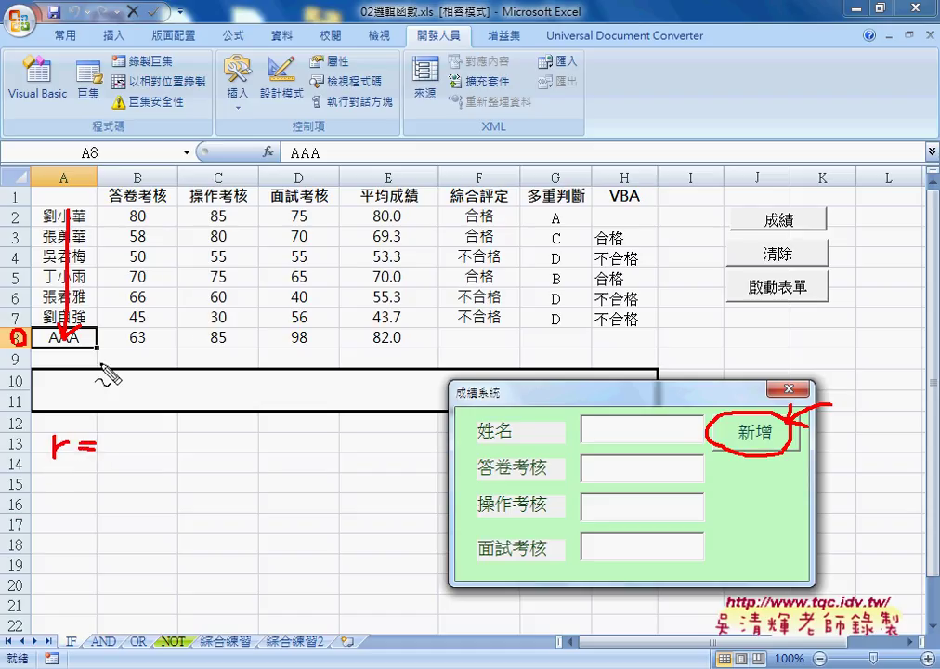
mouse_move(152, 444)
mouse_down()
mouse_move(171, 450)
mouse_move(163, 457)
mouse_move(188, 457)
mouse_up()
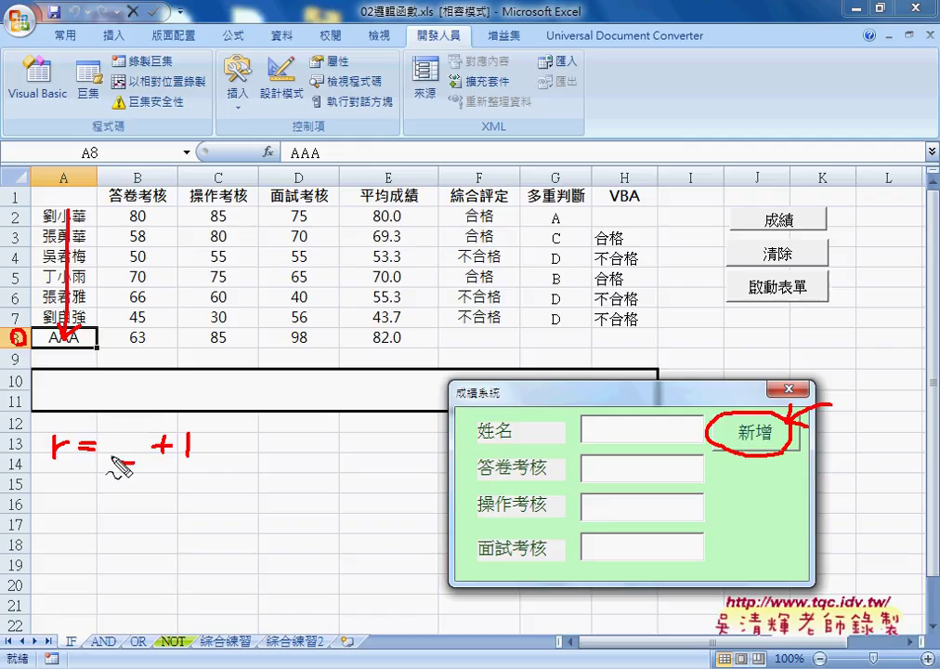
mouse_move(137, 426)
mouse_down()
mouse_move(145, 456)
mouse_move(136, 459)
mouse_up()
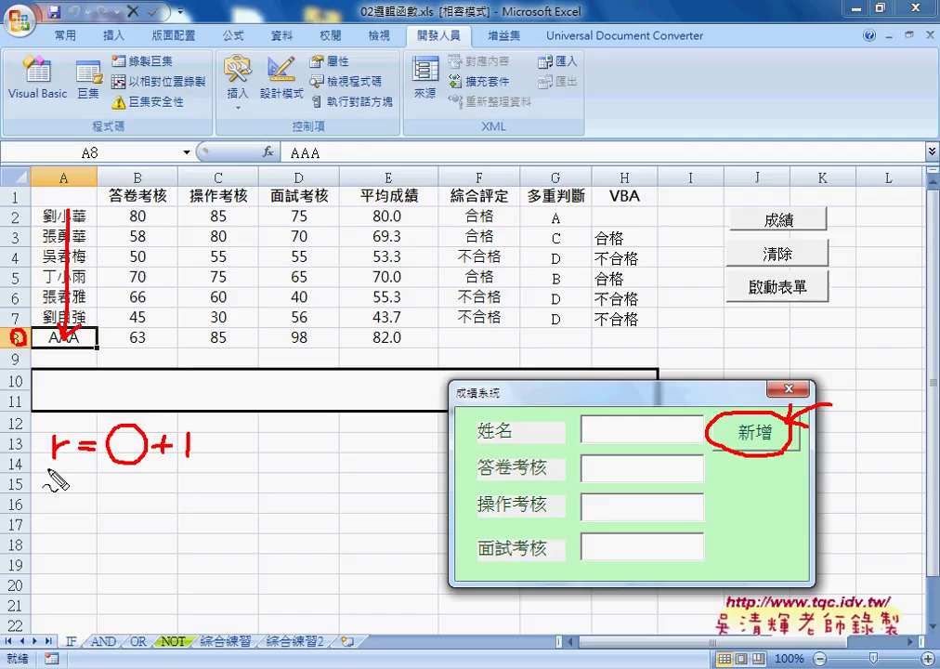
drag(49, 467, 65, 468)
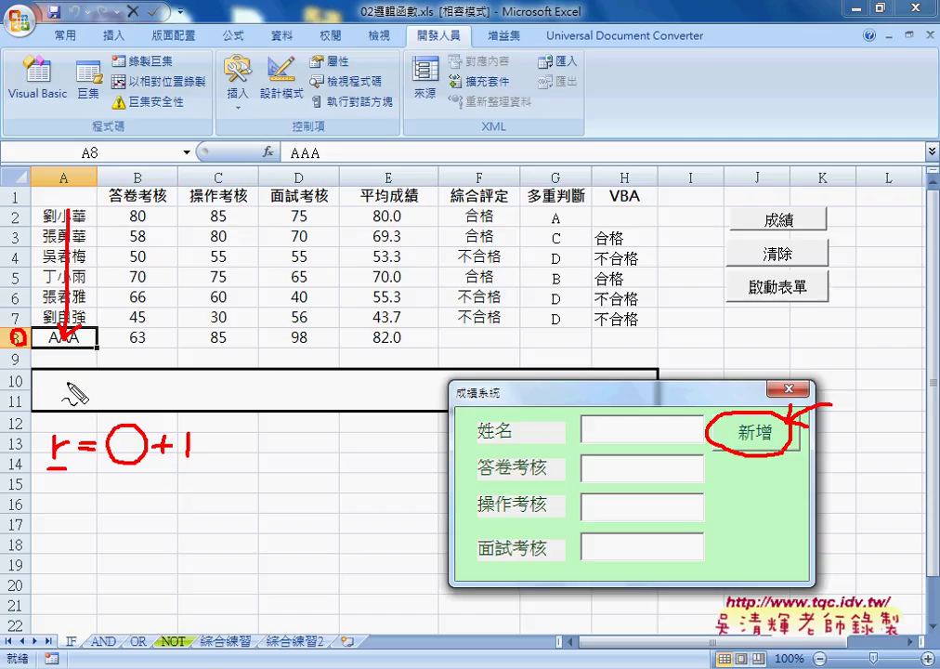
drag(294, 430, 281, 469)
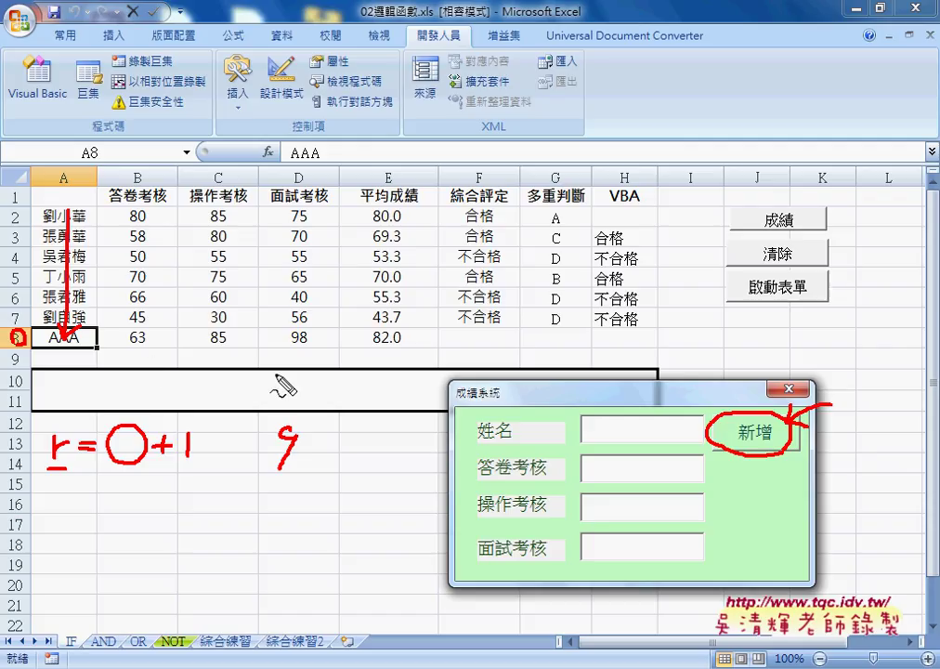
Box the 姓名 field and label it txt01.Text in red
mouse_move(639, 445)
mouse_down()
mouse_move(598, 446)
mouse_move(647, 418)
mouse_move(645, 445)
mouse_up()
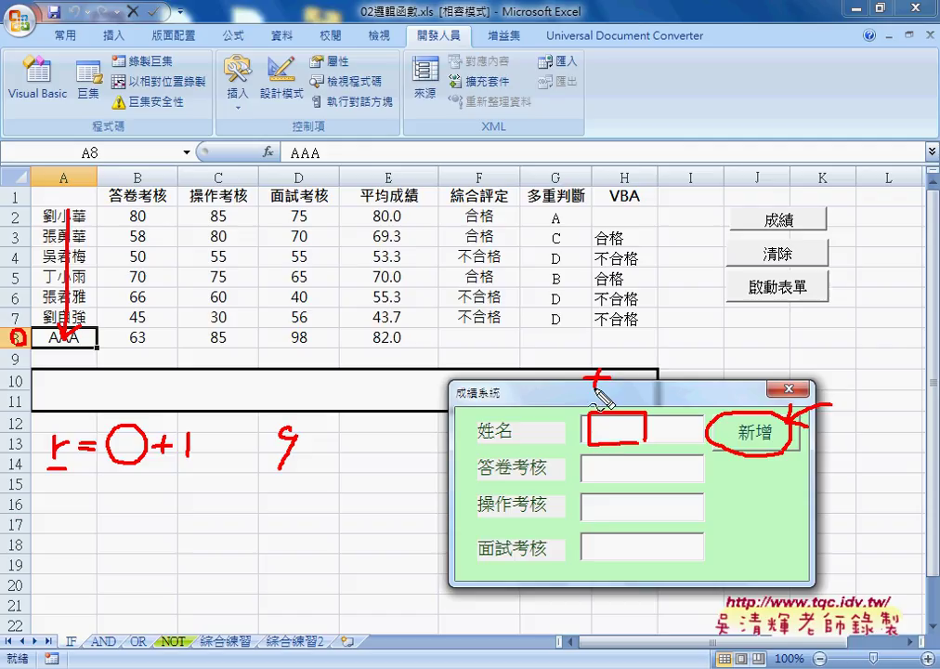
drag(590, 374, 610, 395)
mouse_move(581, 383)
mouse_down()
mouse_move(644, 394)
mouse_move(654, 375)
mouse_move(660, 395)
mouse_move(710, 365)
mouse_move(698, 402)
mouse_move(750, 401)
mouse_up()
click(668, 397)
mouse_move(750, 384)
mouse_down()
mouse_move(738, 402)
mouse_move(757, 401)
mouse_up()
drag(747, 384, 763, 383)
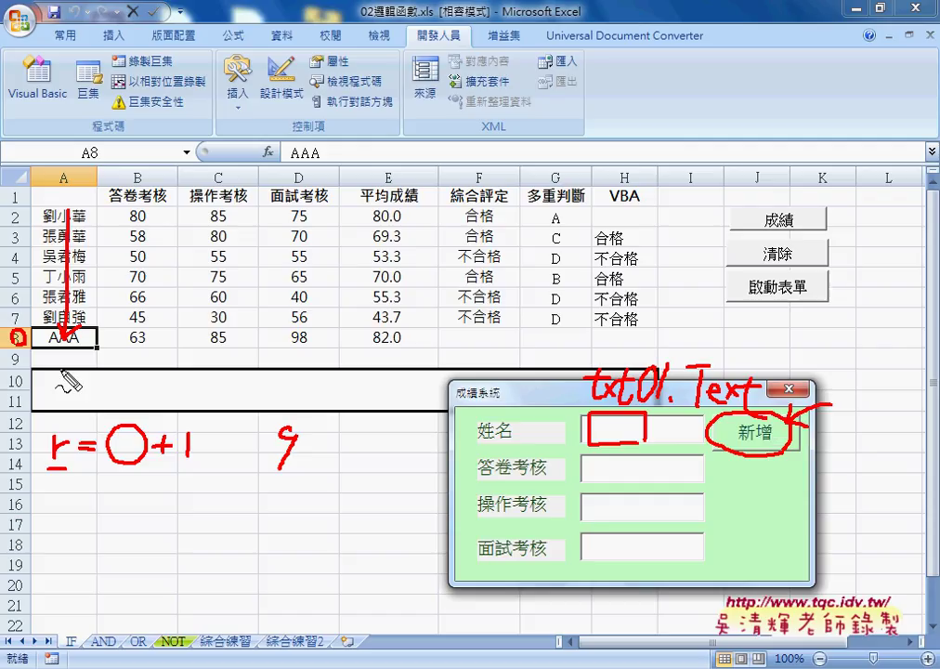
Arrow txt01.Text to the empty cell below AAA, and circle E8's 82.0 average
mouse_move(44, 351)
mouse_down()
mouse_move(44, 366)
mouse_move(46, 349)
mouse_up()
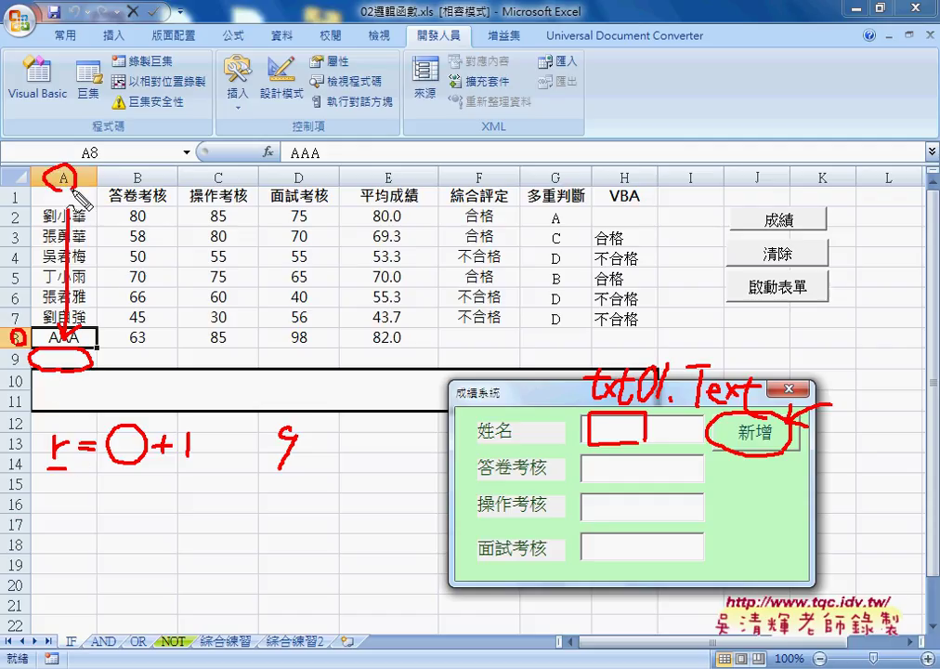
drag(99, 353, 117, 353)
drag(99, 359, 117, 359)
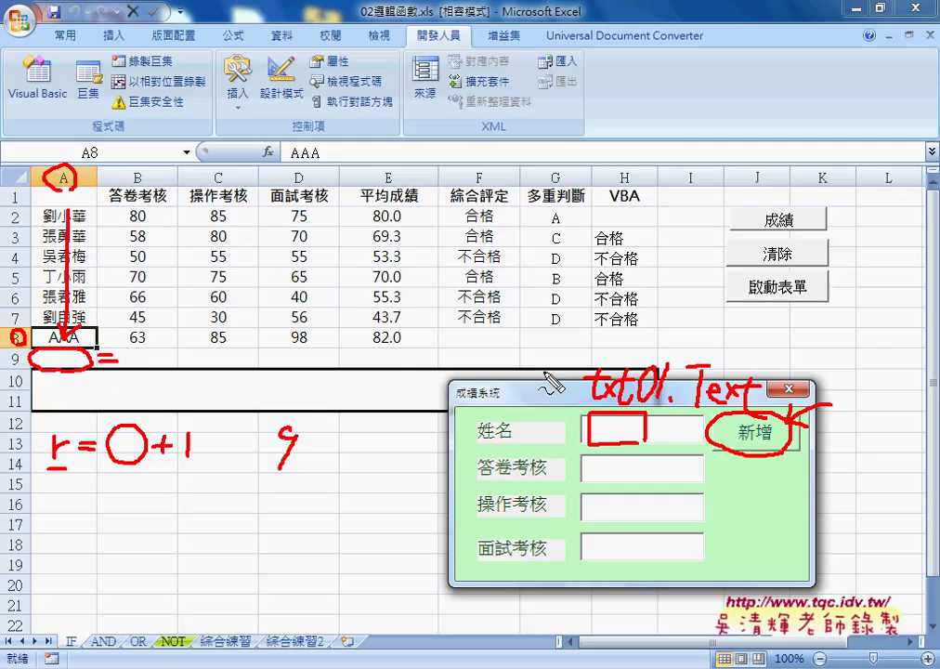
mouse_move(555, 379)
mouse_down()
mouse_move(244, 335)
mouse_move(130, 359)
mouse_move(147, 379)
mouse_up()
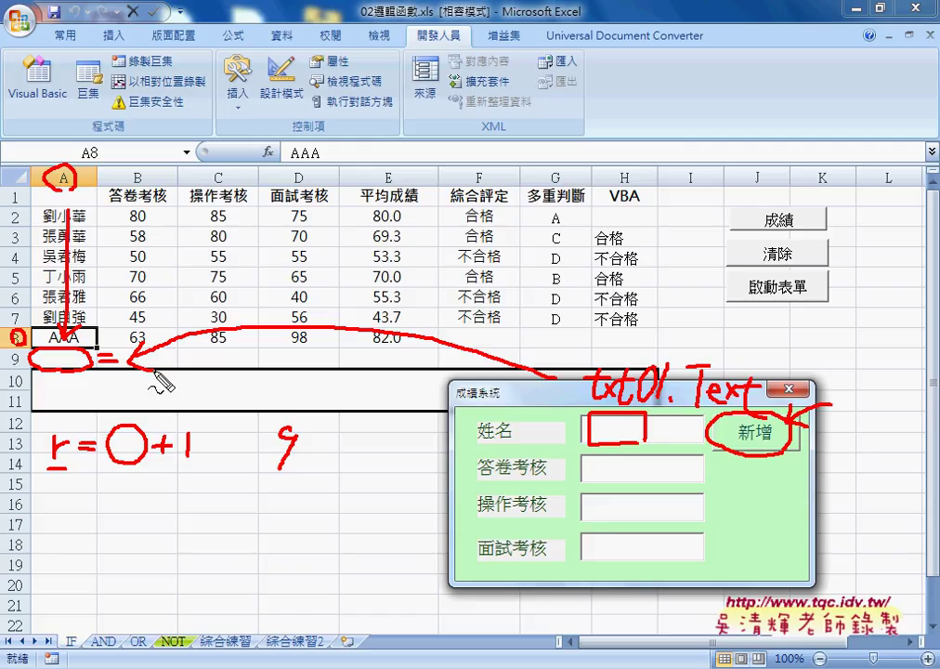
drag(333, 165, 340, 375)
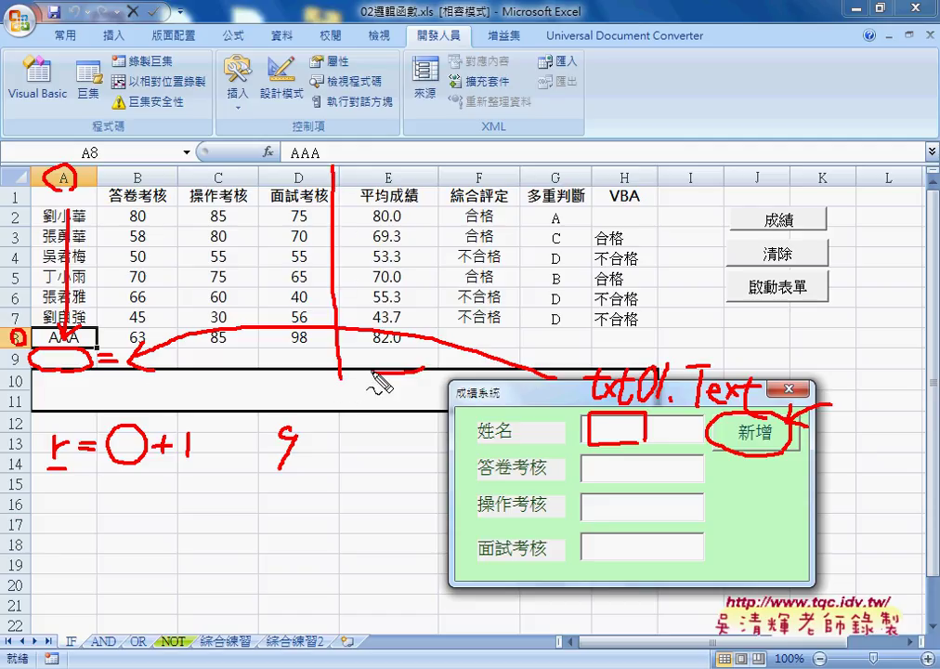
drag(402, 344, 418, 375)
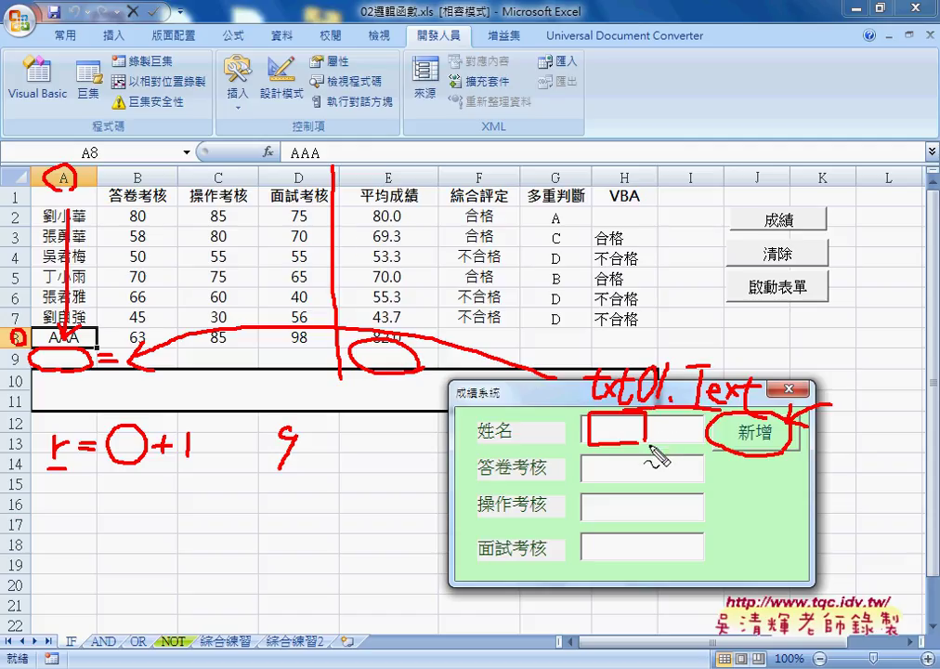
Mark the 答卷考核, 操作考核 and 面試考核 fields and number them 2, 3 and 4
drag(597, 457, 650, 456)
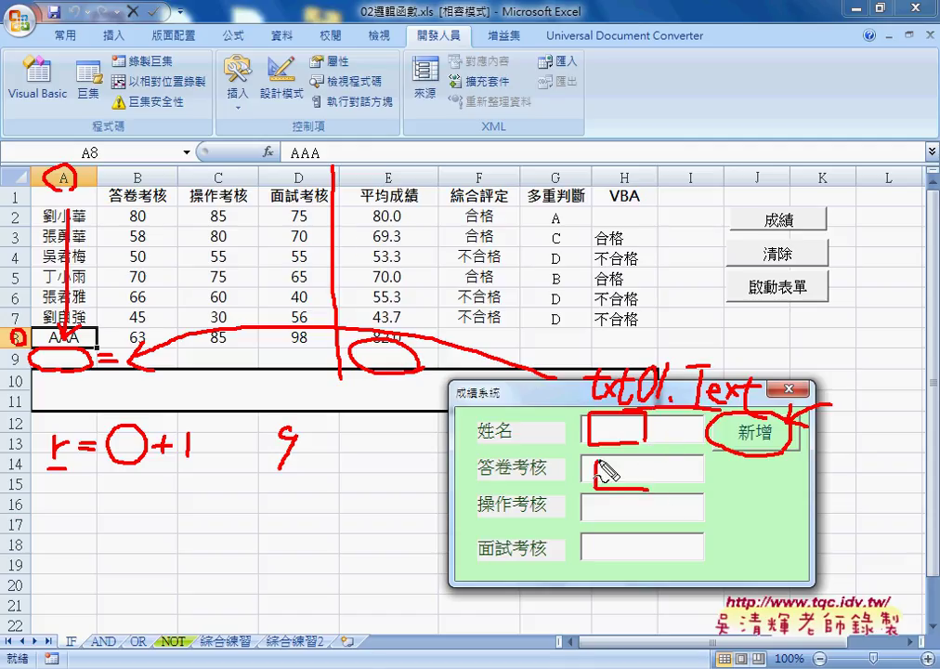
click(612, 522)
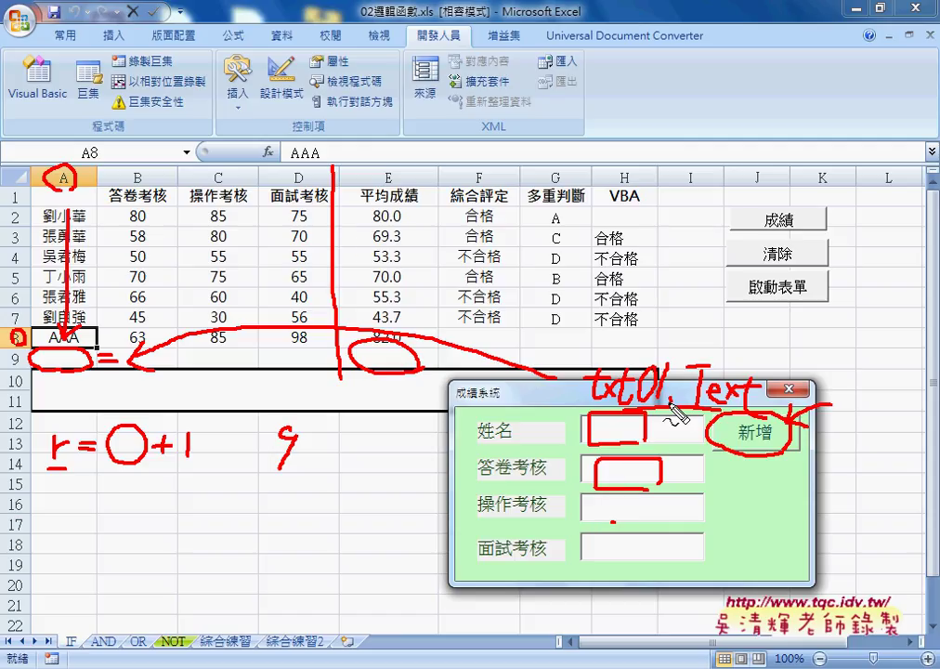
mouse_move(666, 461)
mouse_down()
mouse_move(685, 480)
mouse_move(676, 517)
mouse_move(692, 550)
mouse_move(682, 564)
mouse_up()
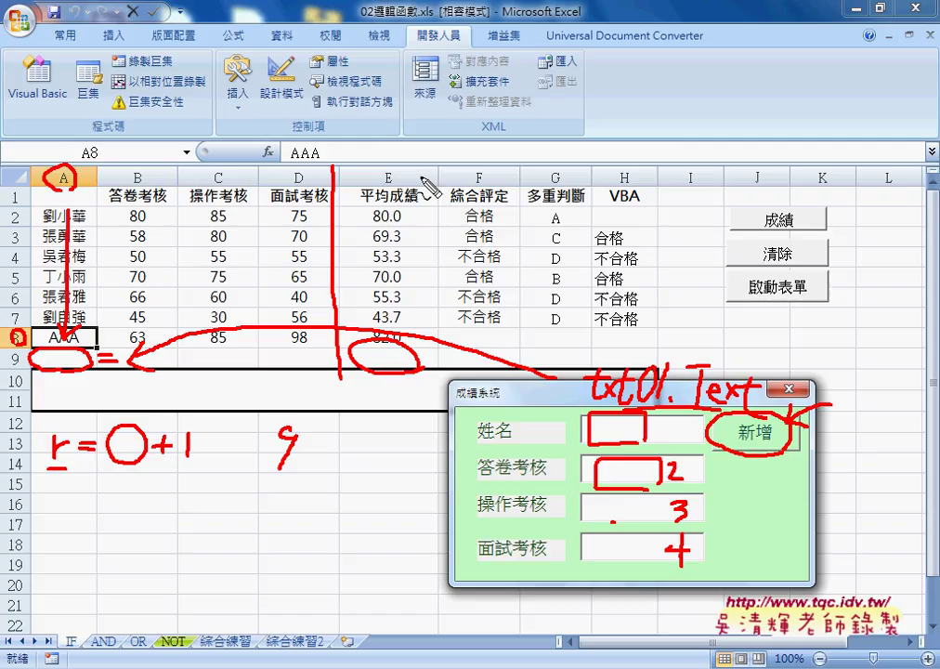
Write round(○,1) above the column headers to explain the rounded average
mouse_move(447, 196)
mouse_down()
mouse_move(448, 181)
mouse_move(459, 197)
mouse_move(497, 188)
mouse_move(511, 197)
mouse_move(538, 164)
mouse_move(541, 195)
mouse_up()
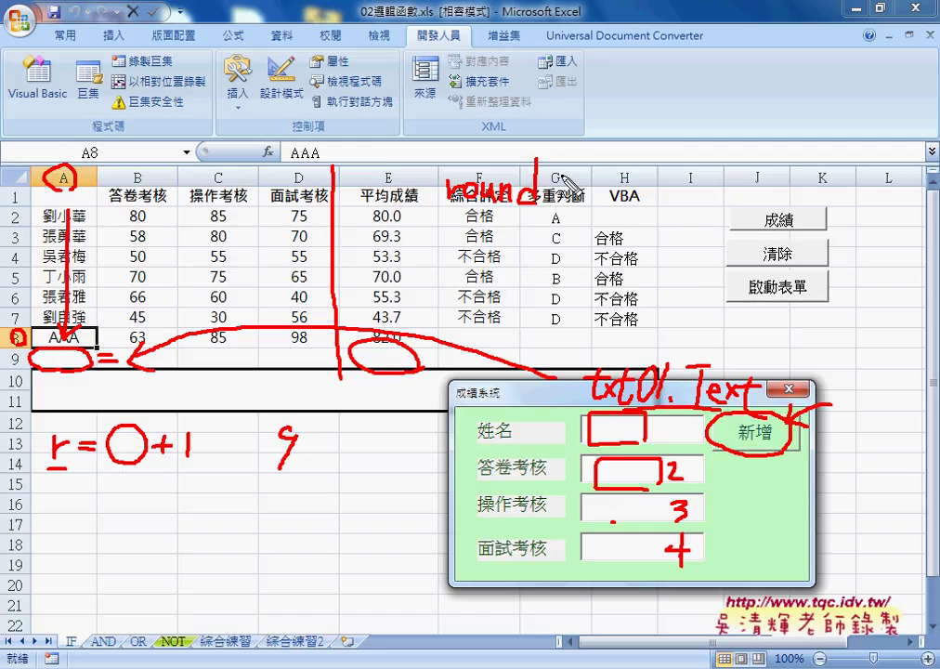
drag(568, 158, 562, 186)
mouse_move(631, 163)
mouse_down()
mouse_move(645, 217)
mouse_move(665, 197)
mouse_move(687, 214)
mouse_up()
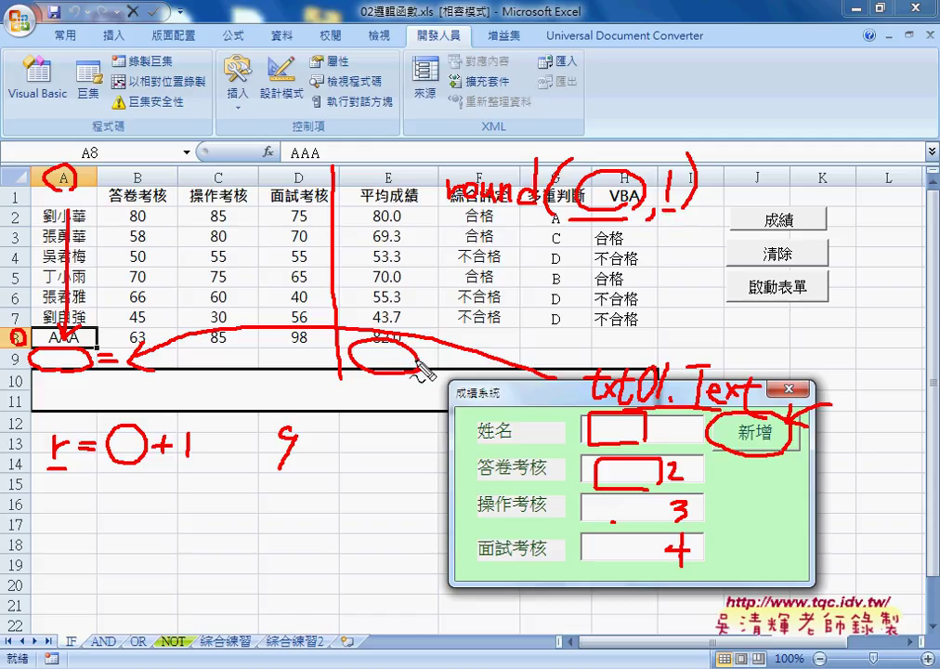
Clear the annotations, enter BBB with scores 85, 96, 74, and add it as row 9
key(Escape)
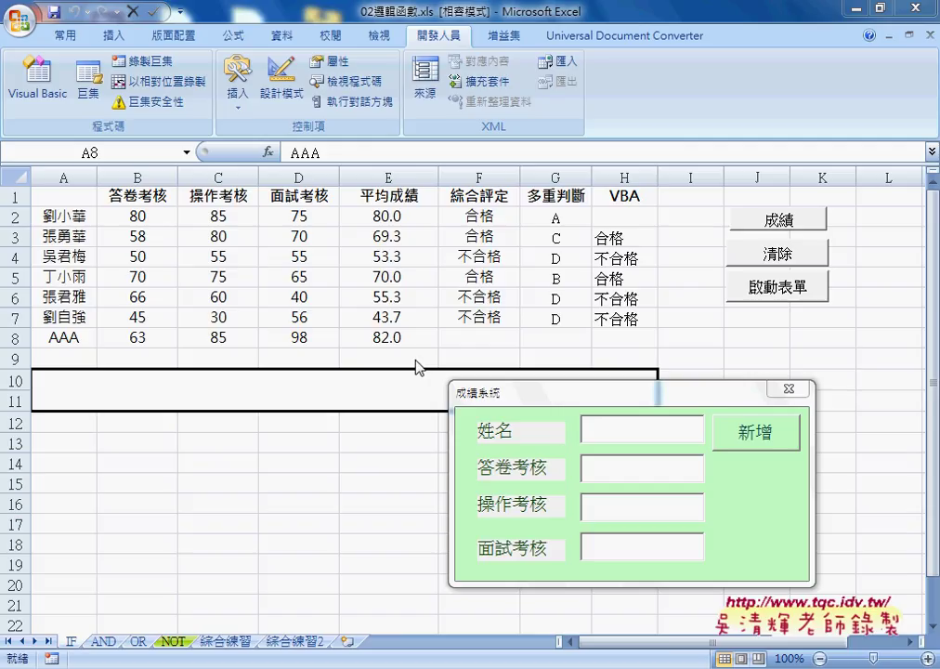
click(605, 429)
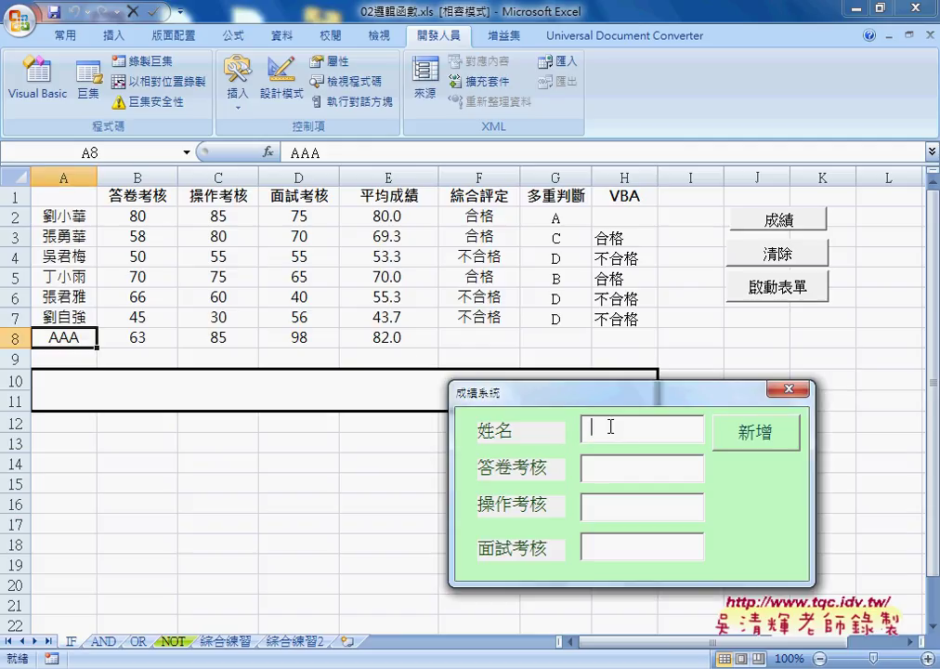
text(BBB)
text(85)
text(9)
text(6)
key(Tab)
text(74)
key(Tab)
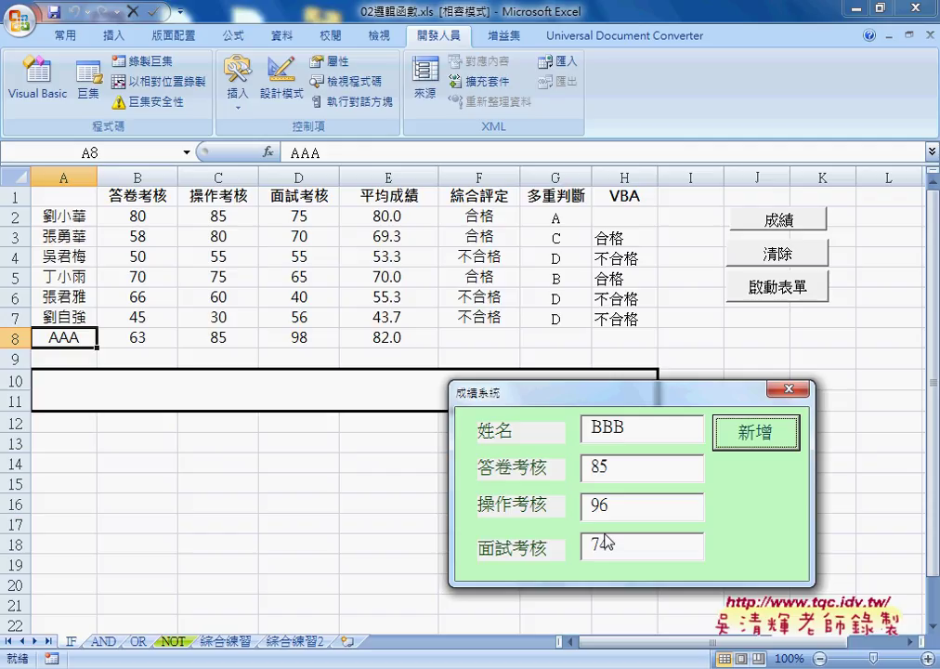
click(630, 545)
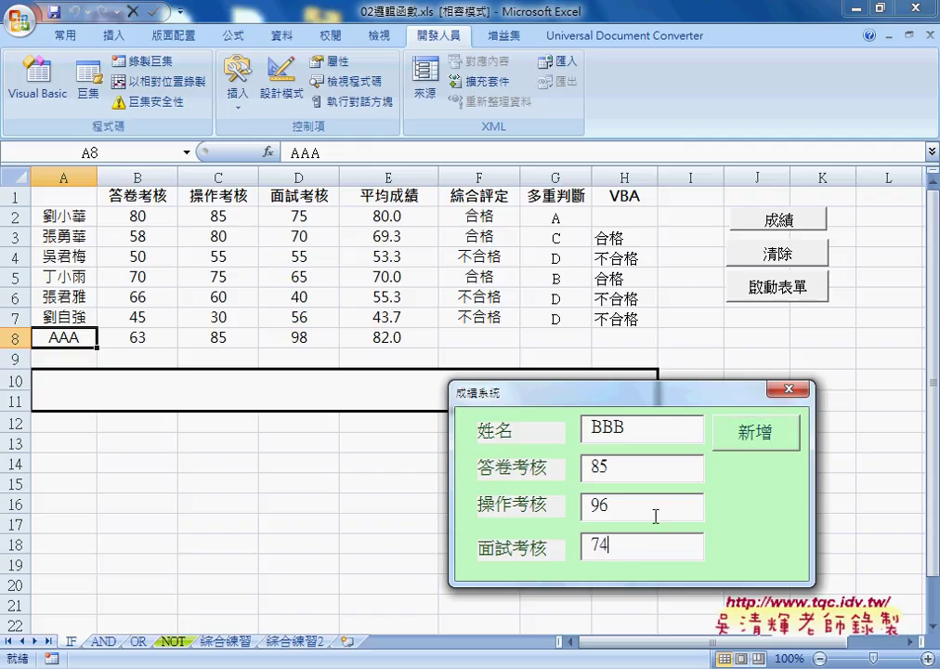
key(Tab)
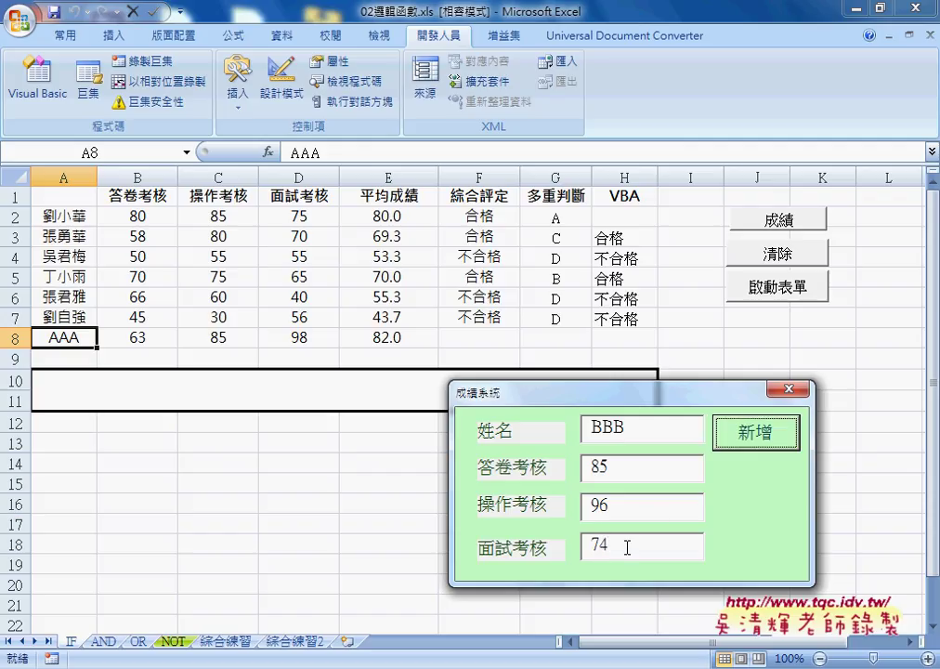
key(Return)
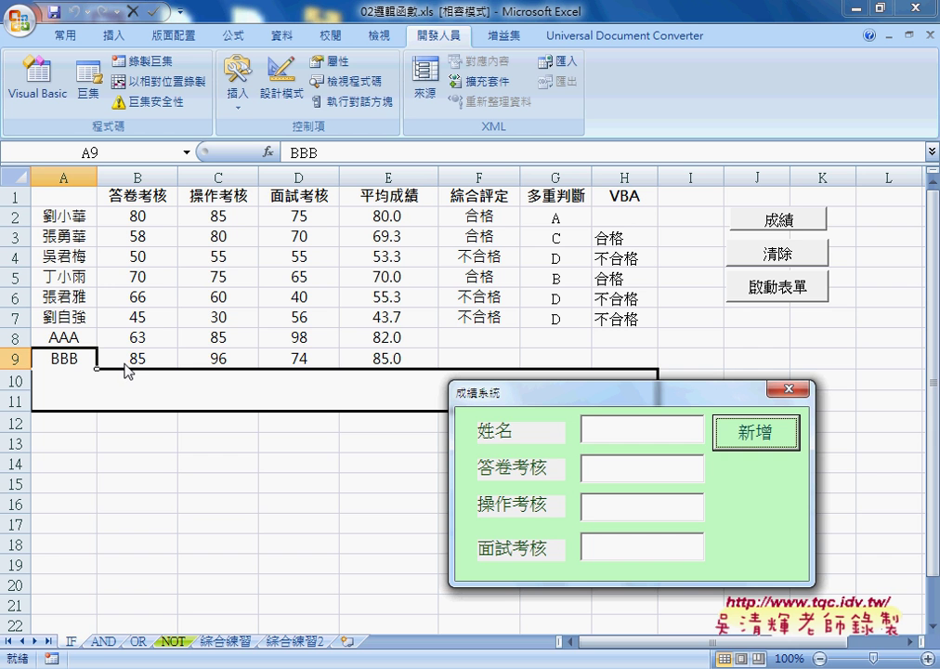
Open the 新增 button's B01_Click code and confirm the button's name is B01
click(788, 389)
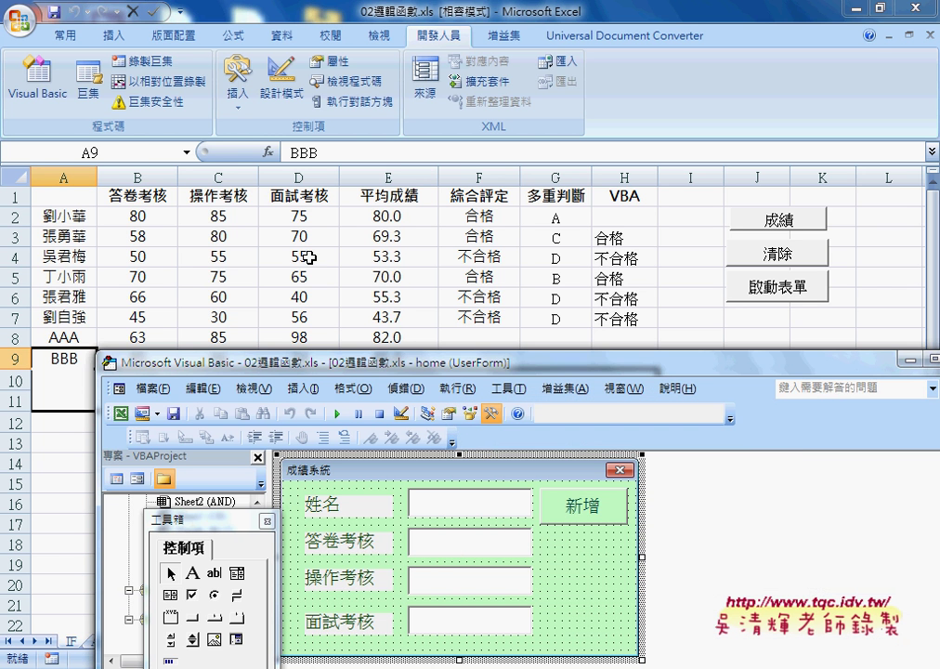
double_click(418, 362)
click(493, 157)
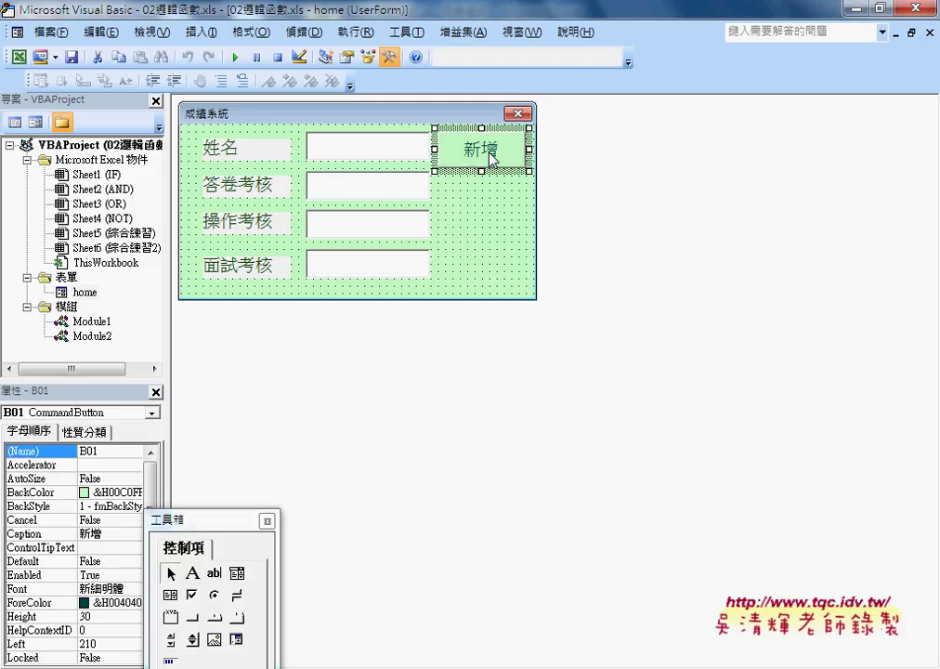
double_click(492, 157)
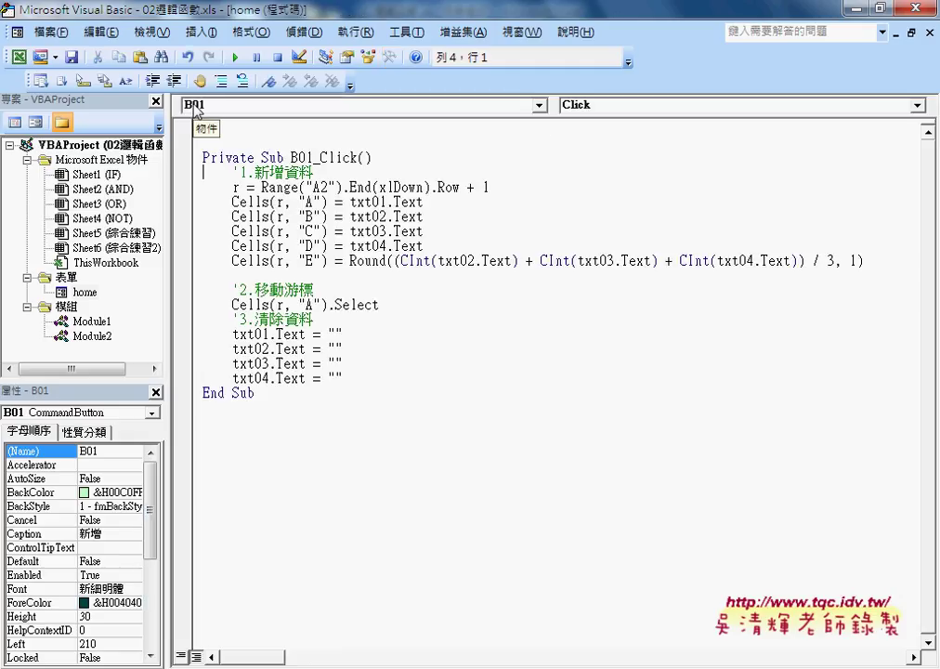
drag(291, 157, 315, 158)
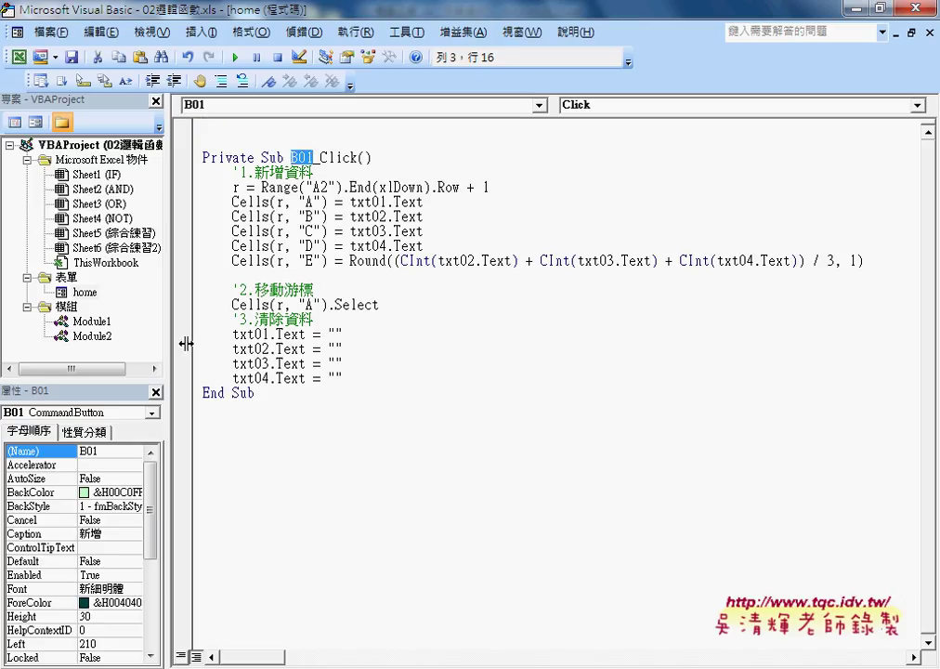
double_click(85, 292)
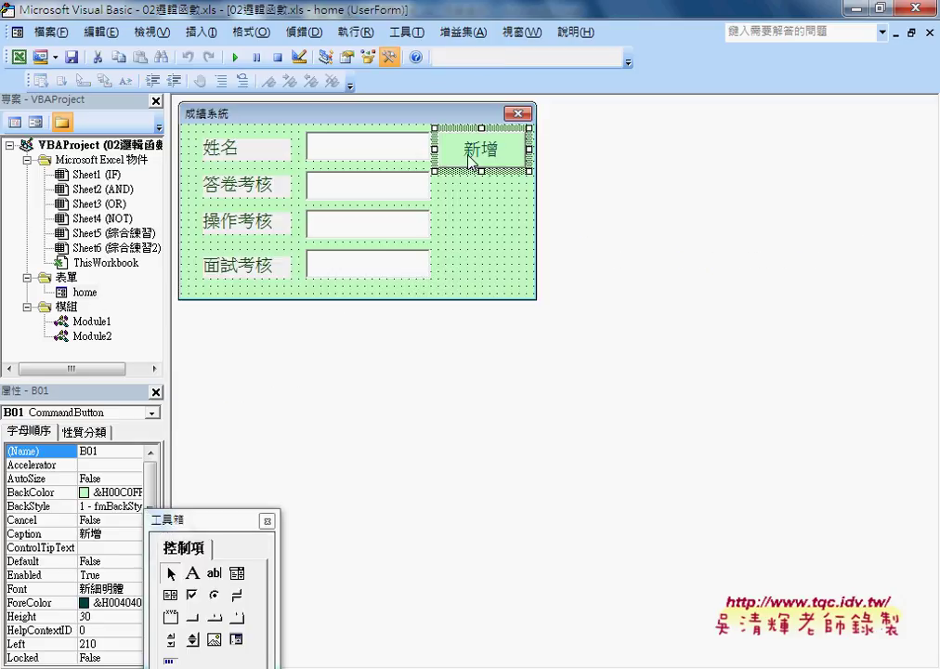
key(F4)
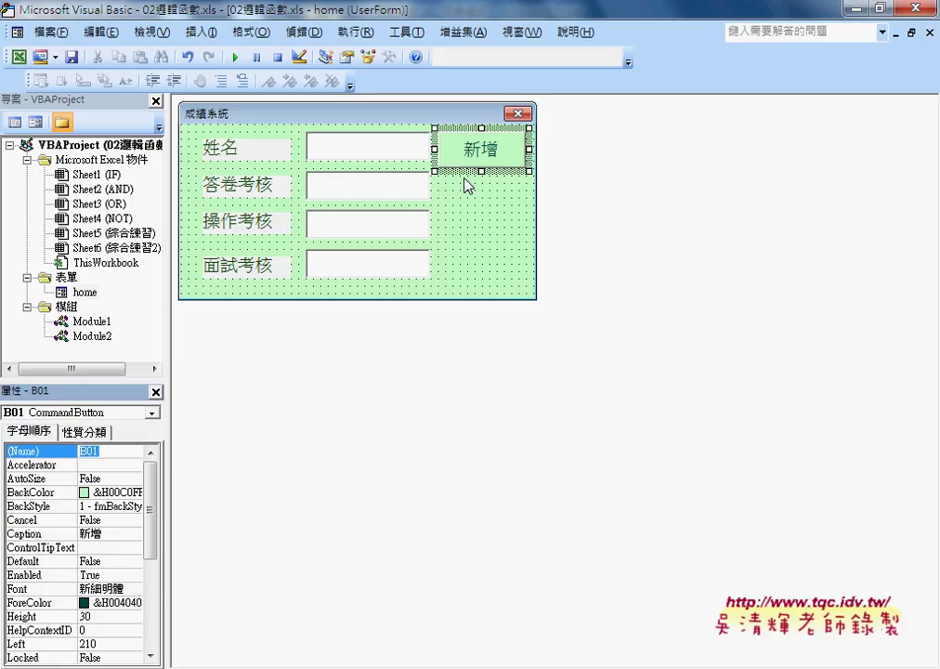
double_click(476, 153)
drag(291, 158, 357, 158)
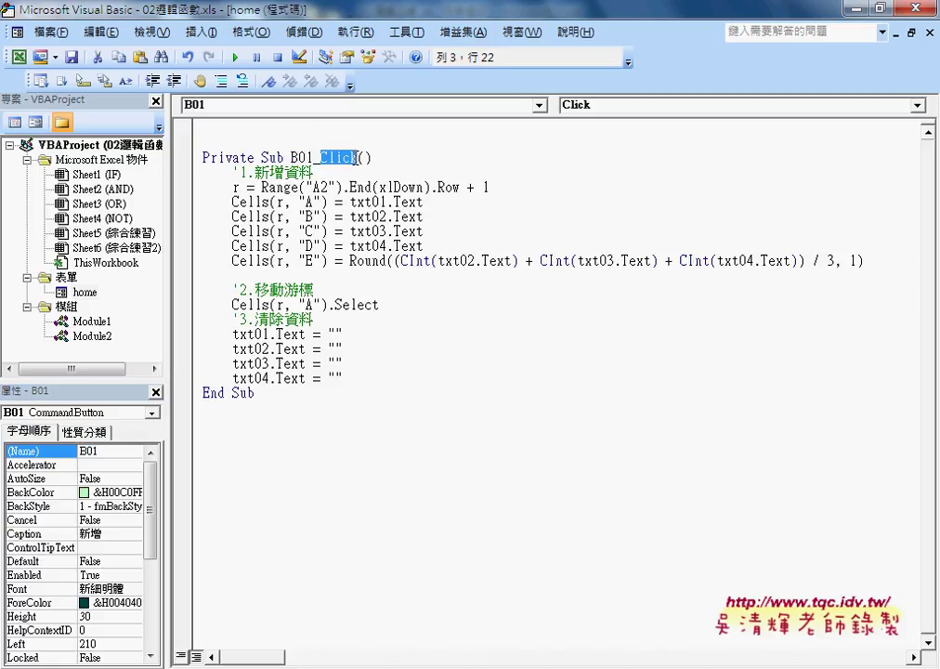
Highlight the 新增資料 comment and the Range("A2").End(xlDown).Row + 1 formula, then restore the editor window beside the sheet
click(602, 106)
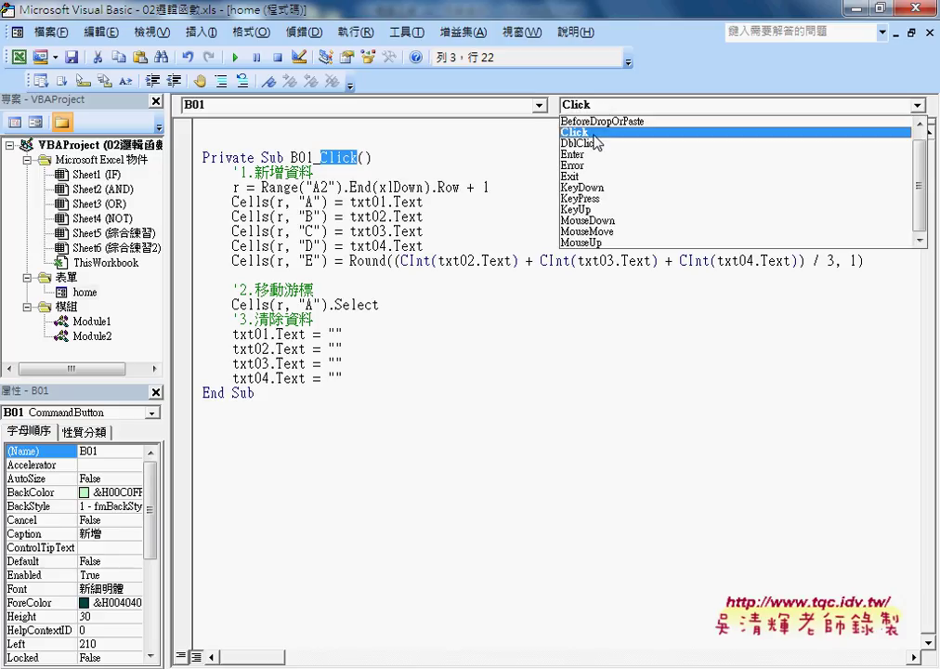
click(595, 136)
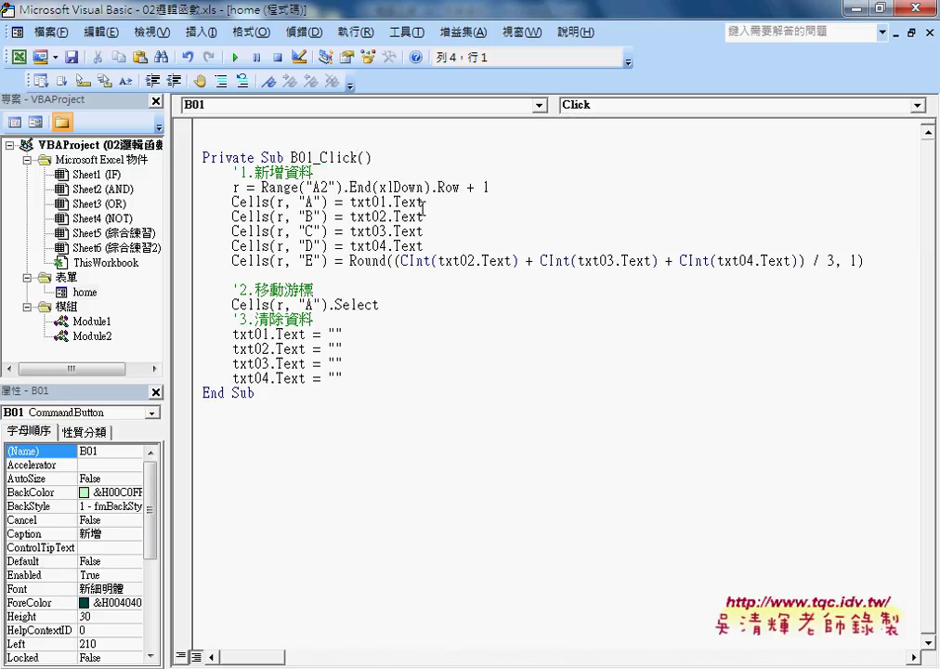
double_click(313, 174)
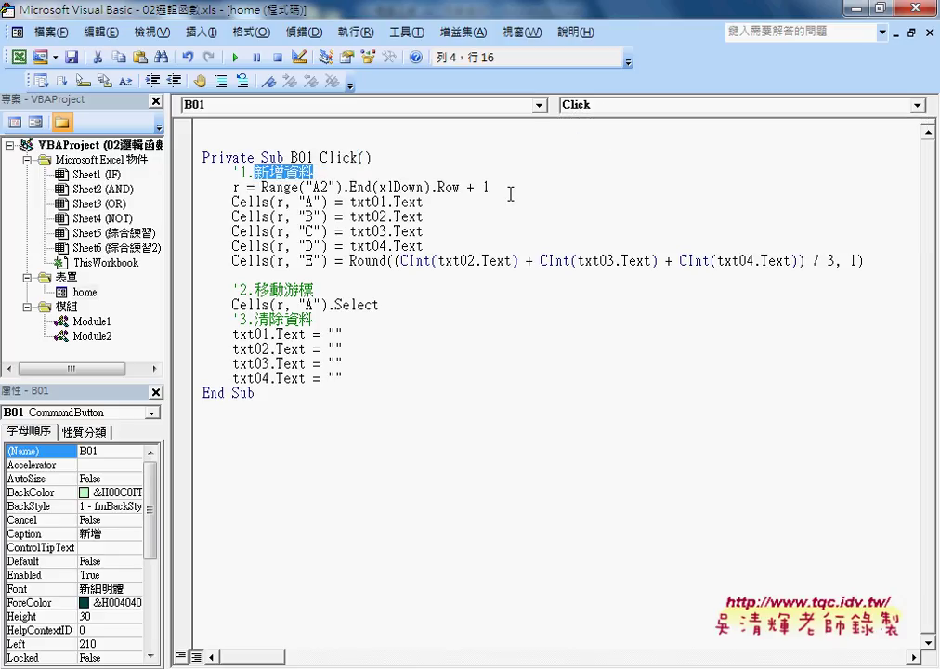
drag(489, 188, 261, 187)
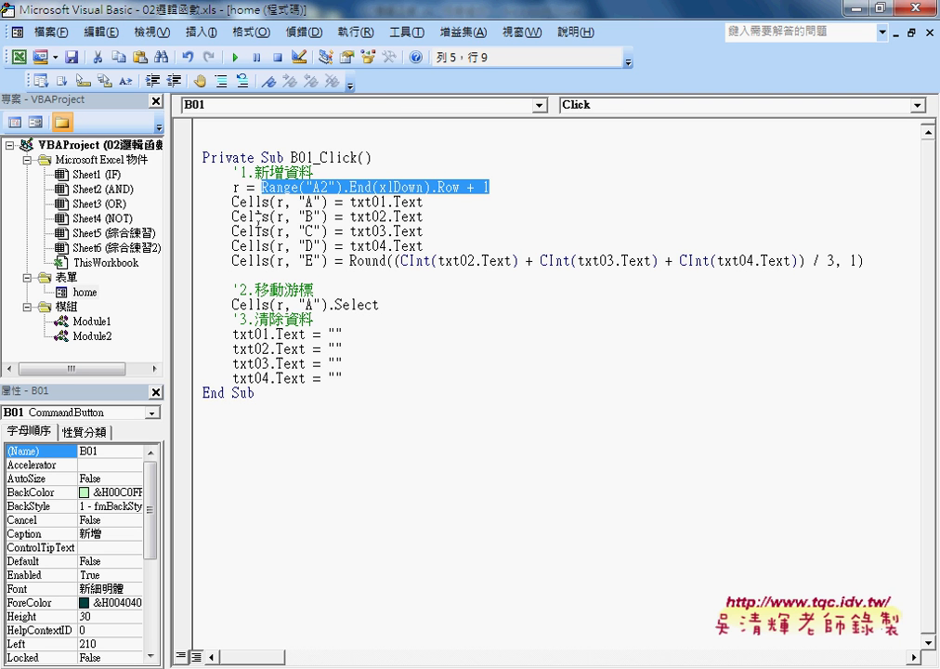
double_click(371, 18)
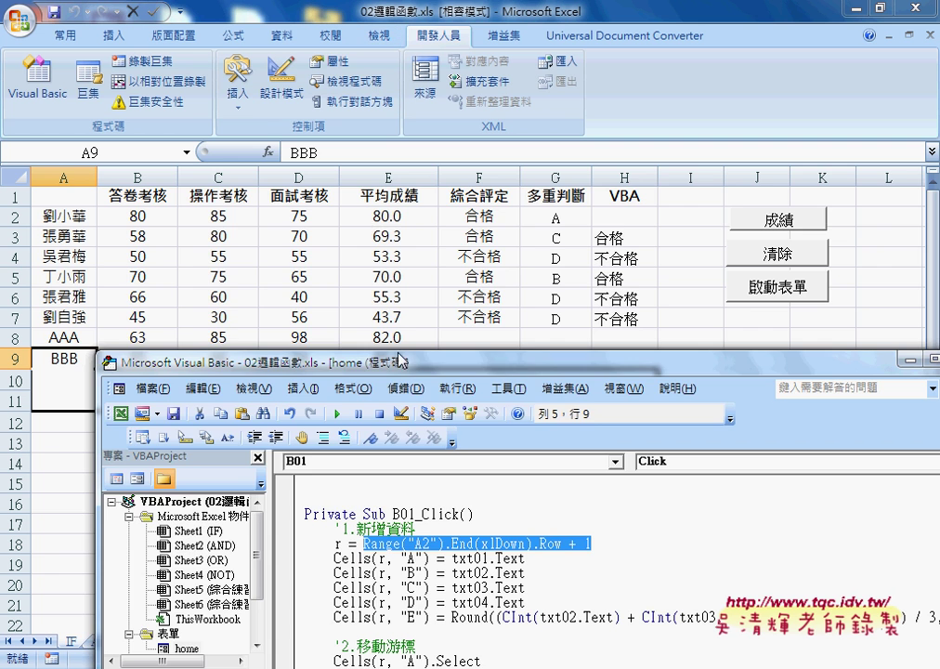
drag(440, 460, 480, 161)
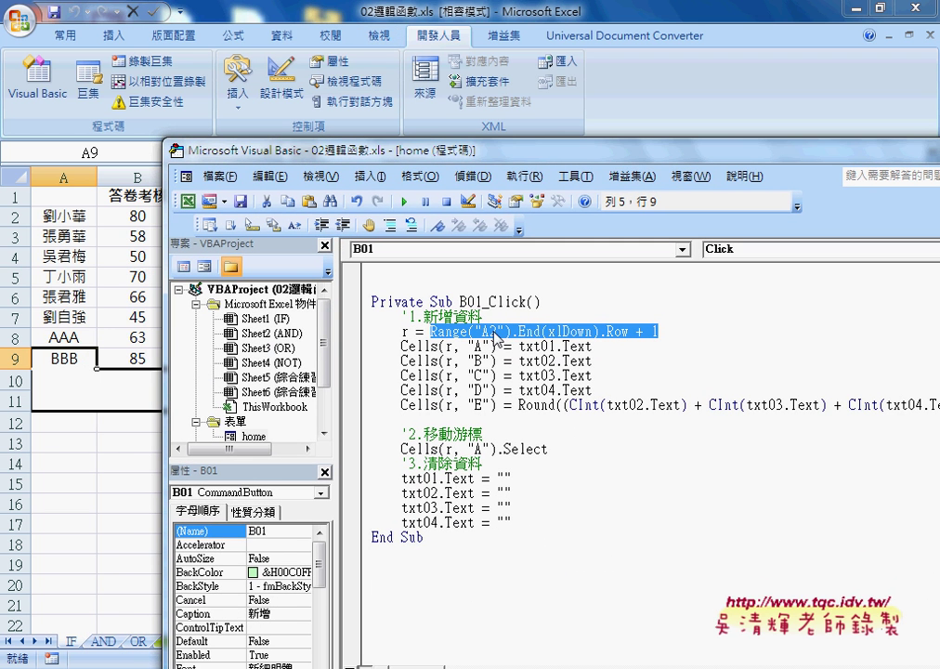